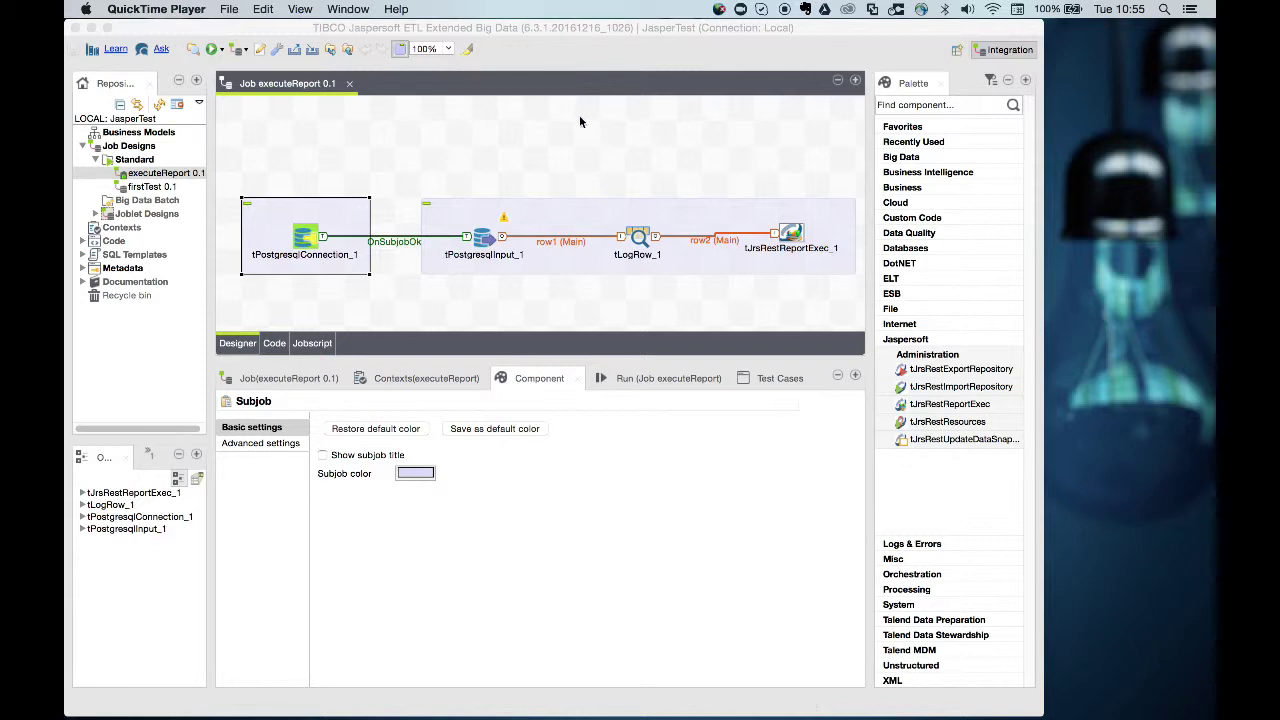
- Review the settings of tPostgresqlConnection_1, tPostgresqlInput_1, tLogRow_1 and tJrsRestReportExec_1 in the executeReport job
left_click(572, 29)
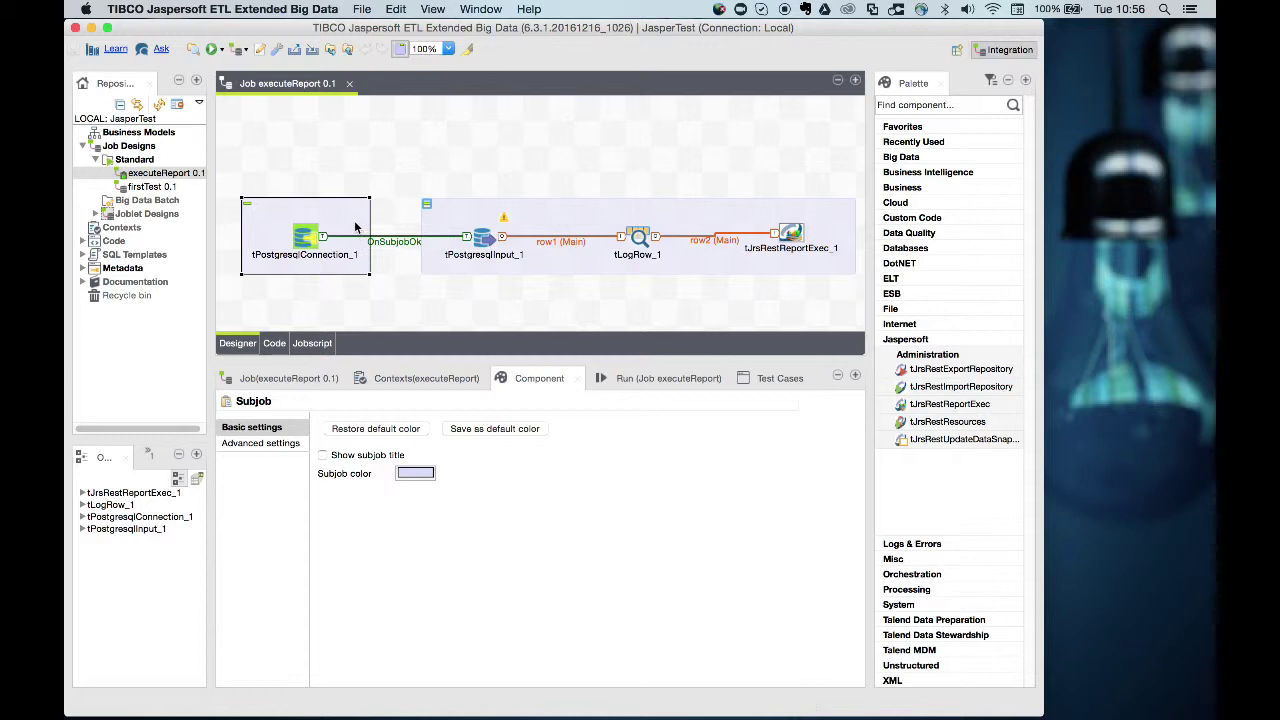
left_click(306, 238)
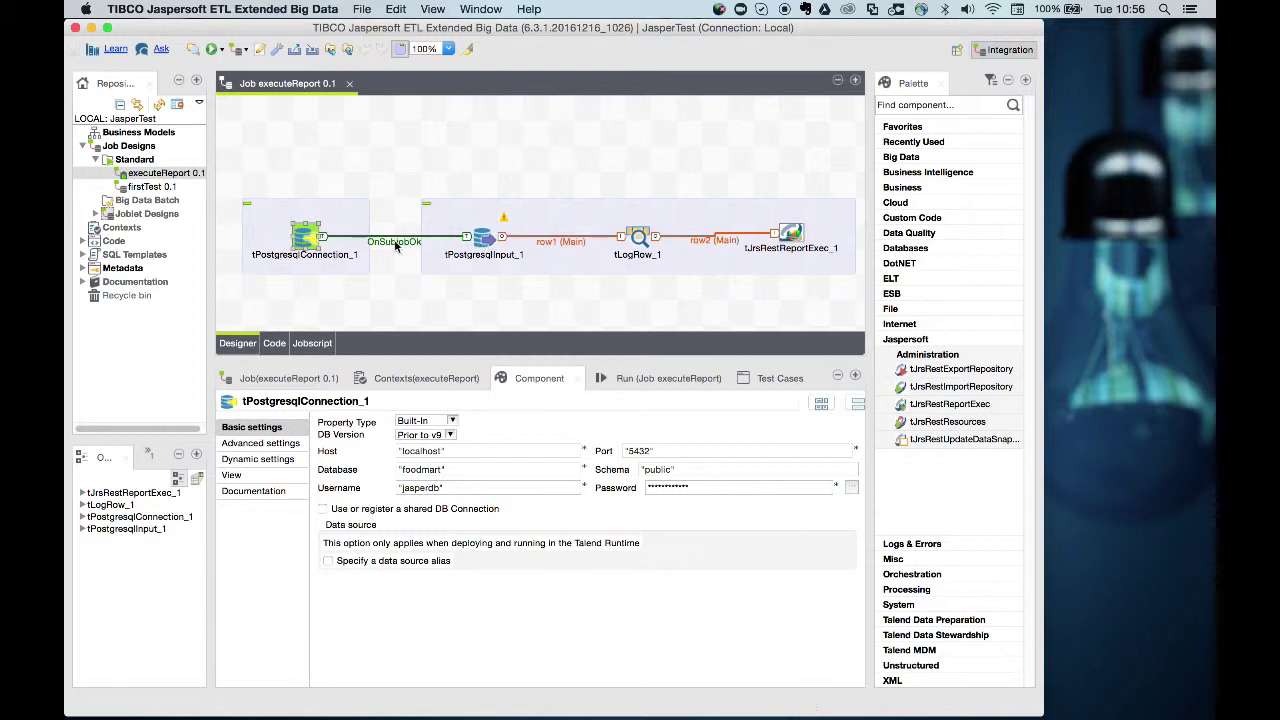
left_click(479, 243)
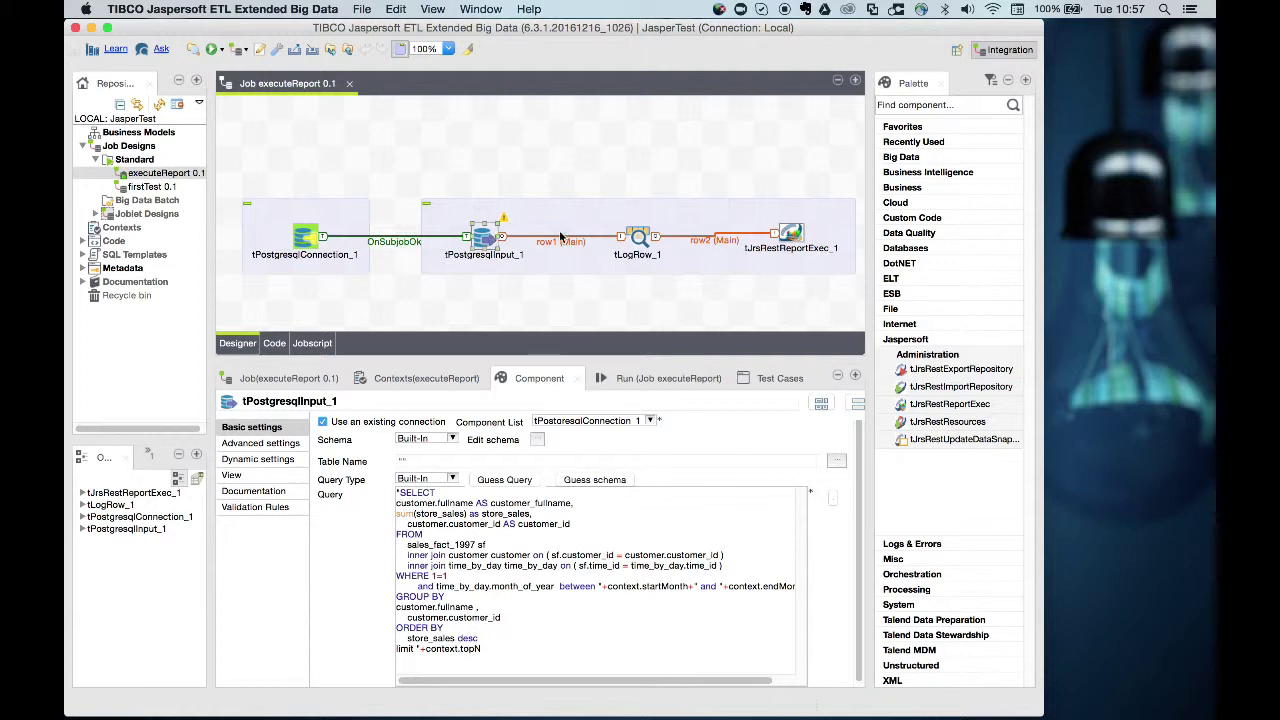
left_click(645, 242)
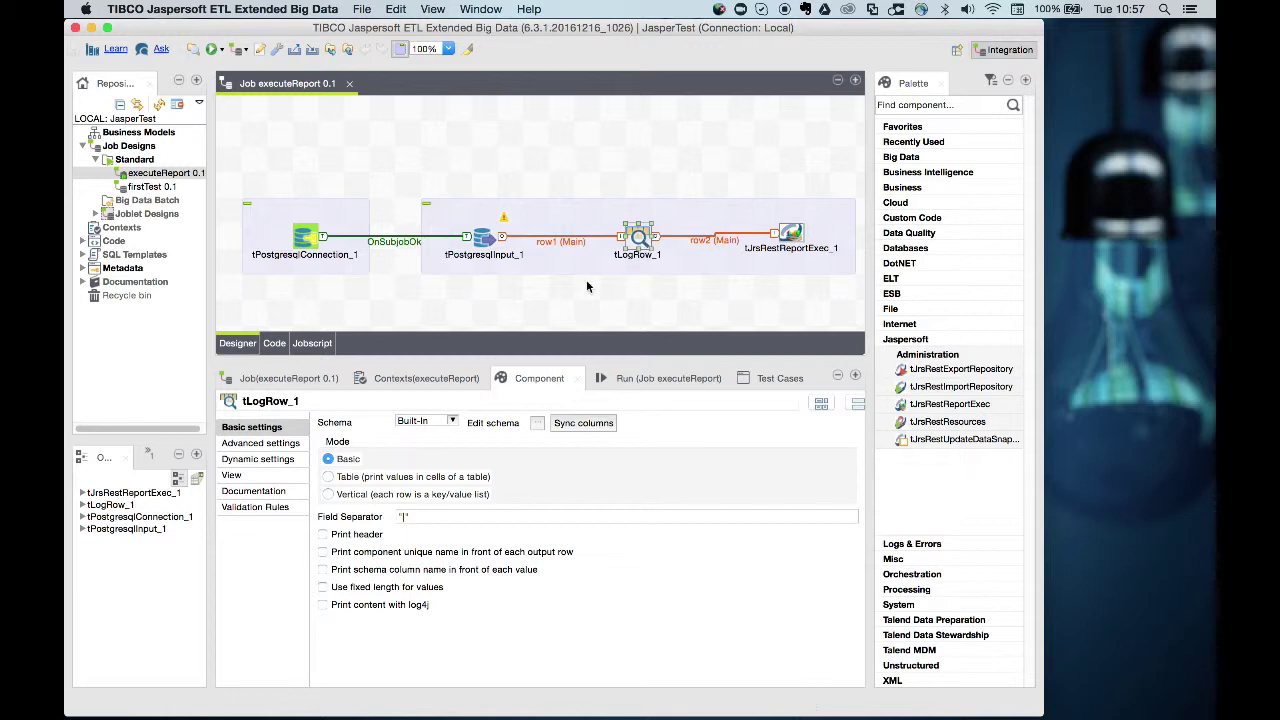
left_click(791, 238)
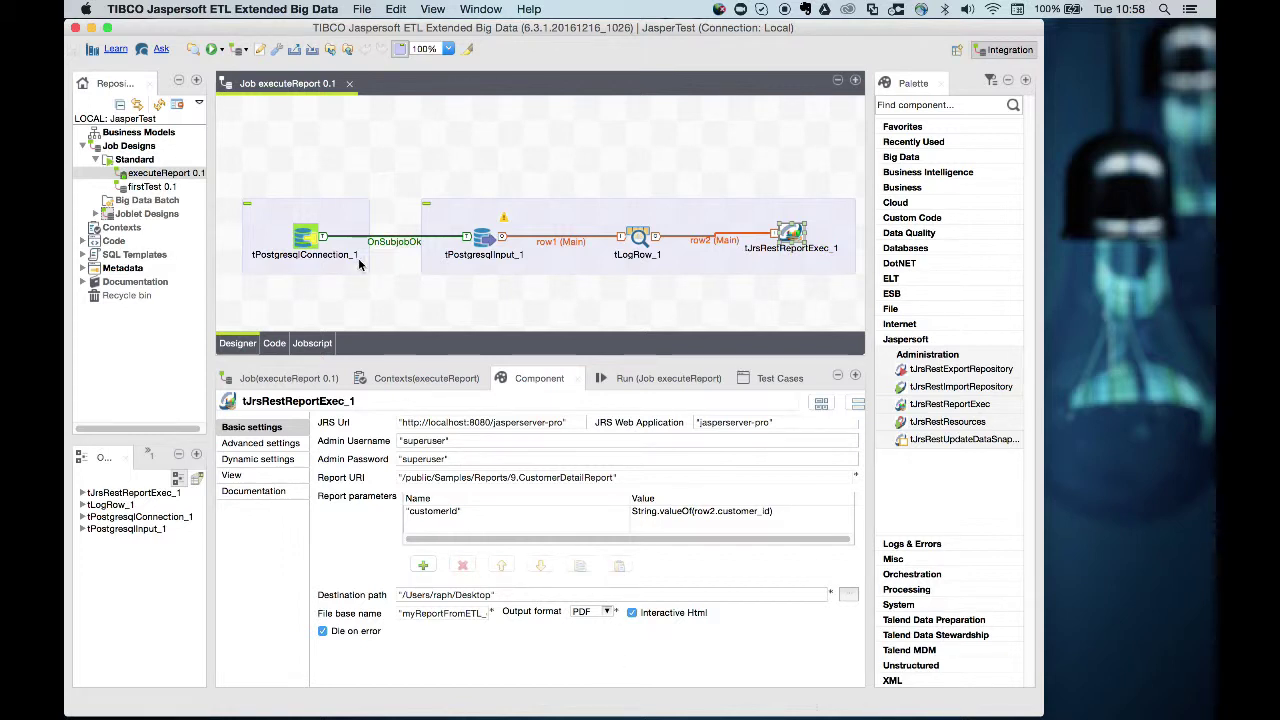
left_click(345, 215)
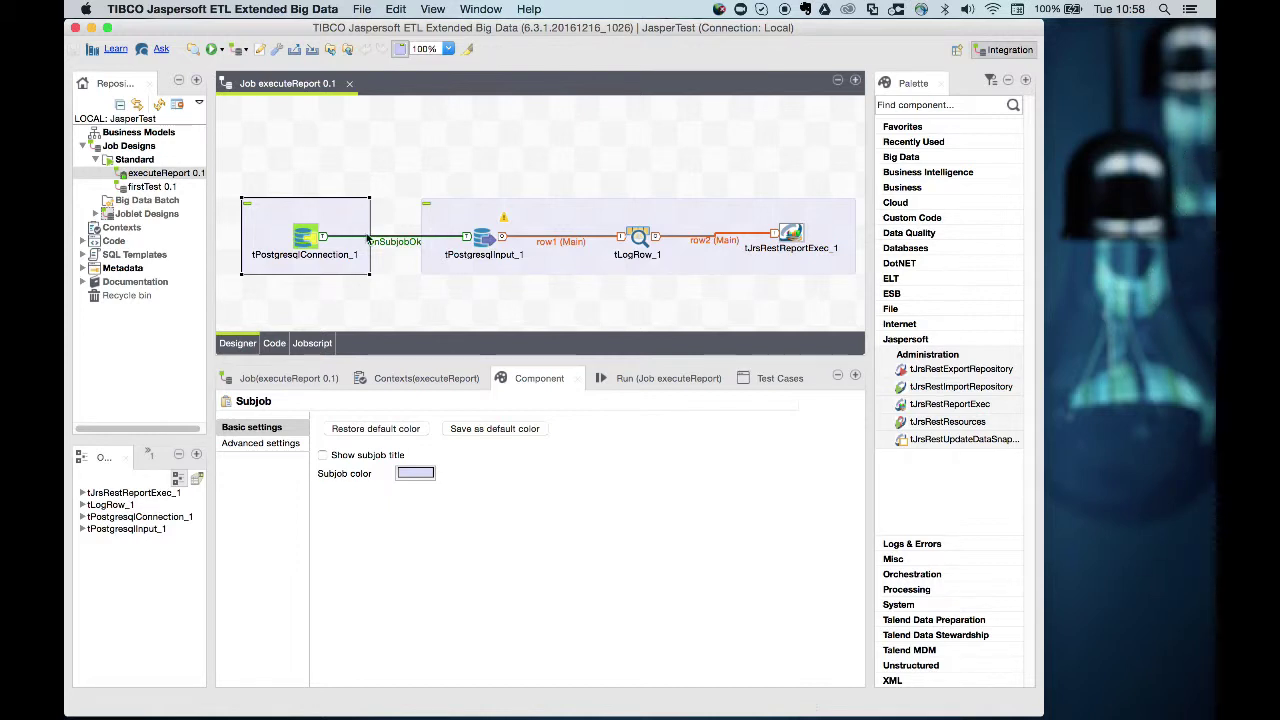
- Run the executeReport job and open all the generated myReportFromETL PDF files from the desktop together
left_click(211, 50)
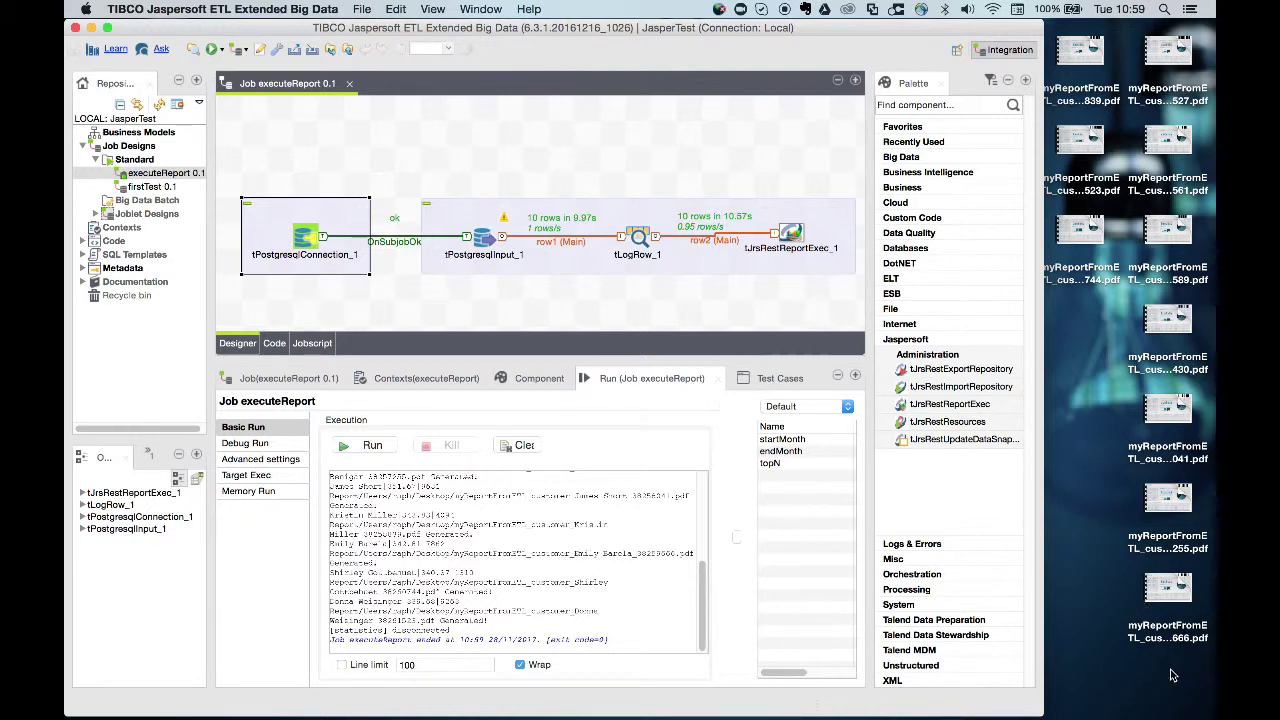
left_click_drag(1183, 672, 1082, 50)
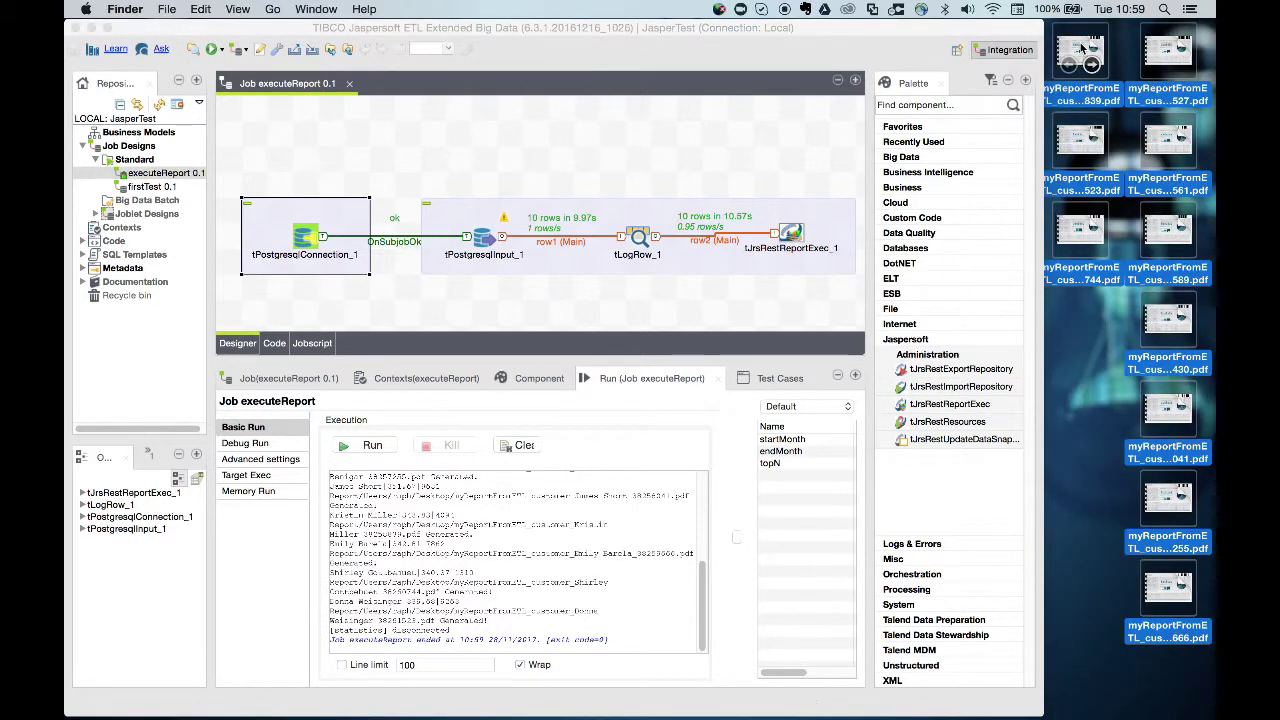
right_click(1082, 49)
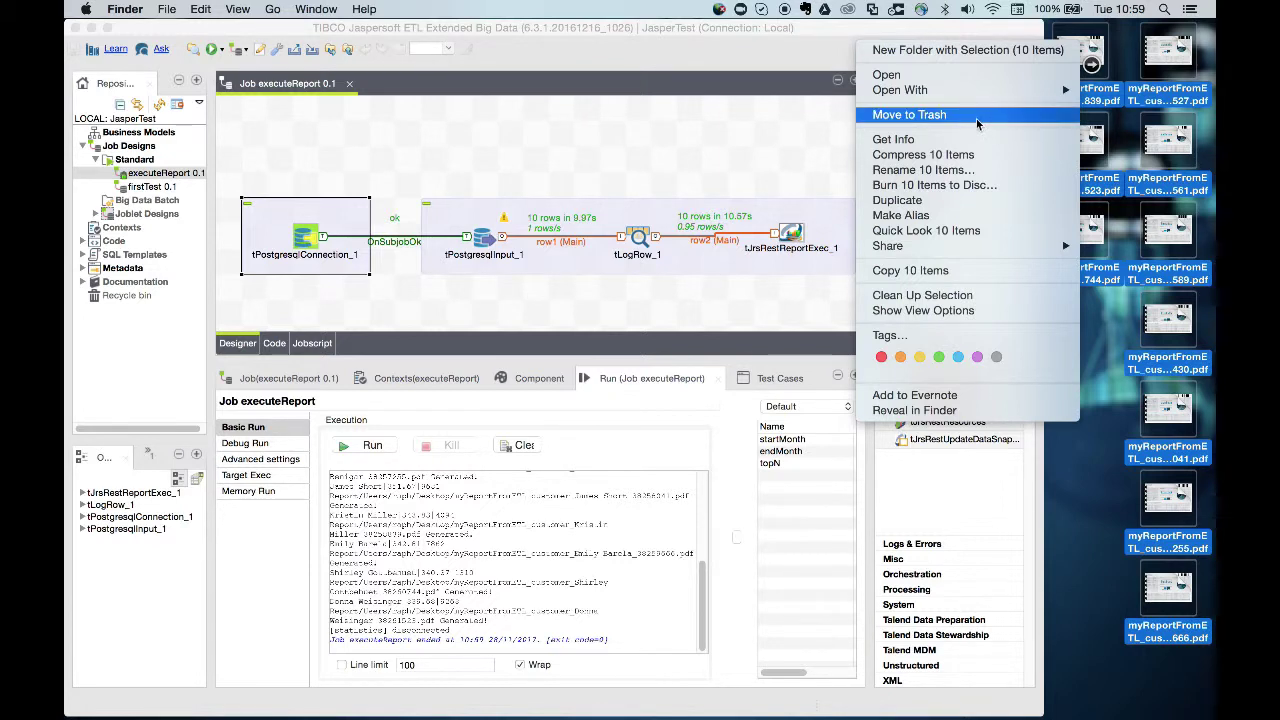
left_click(946, 75)
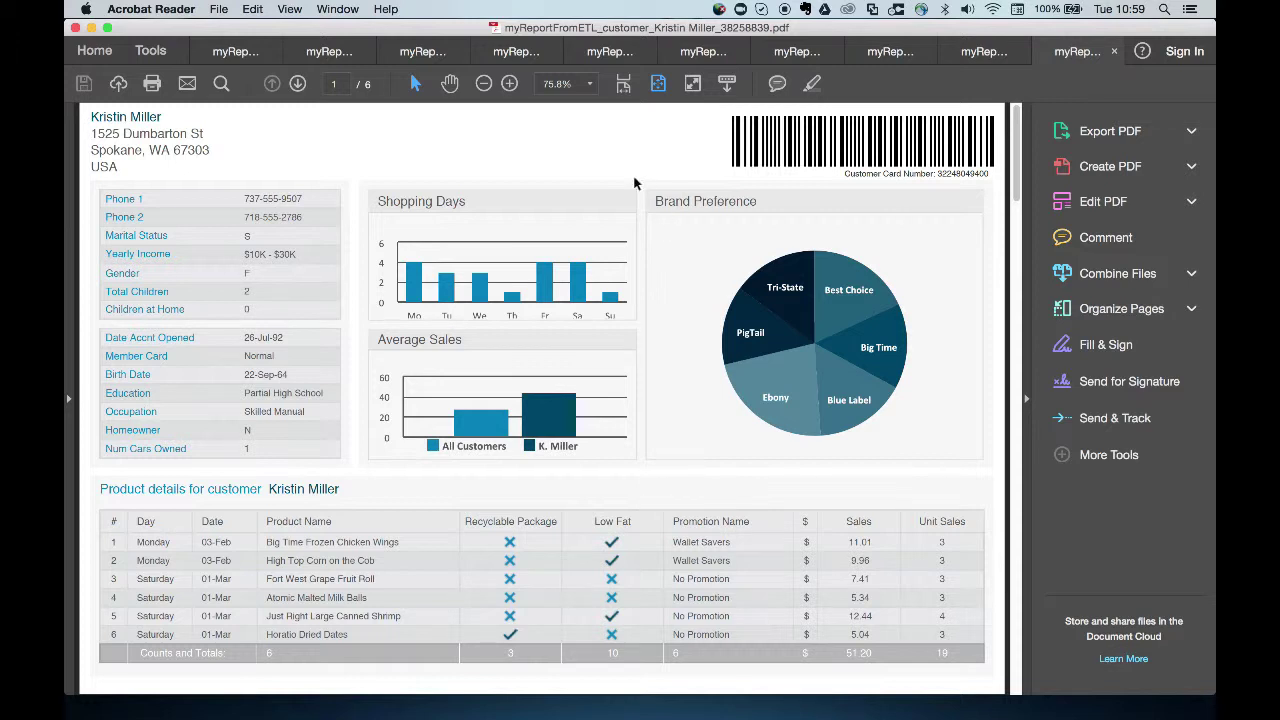
- Examine the first page of each generated customer report, going through all the open PDF documents from first to last
left_click(228, 56)
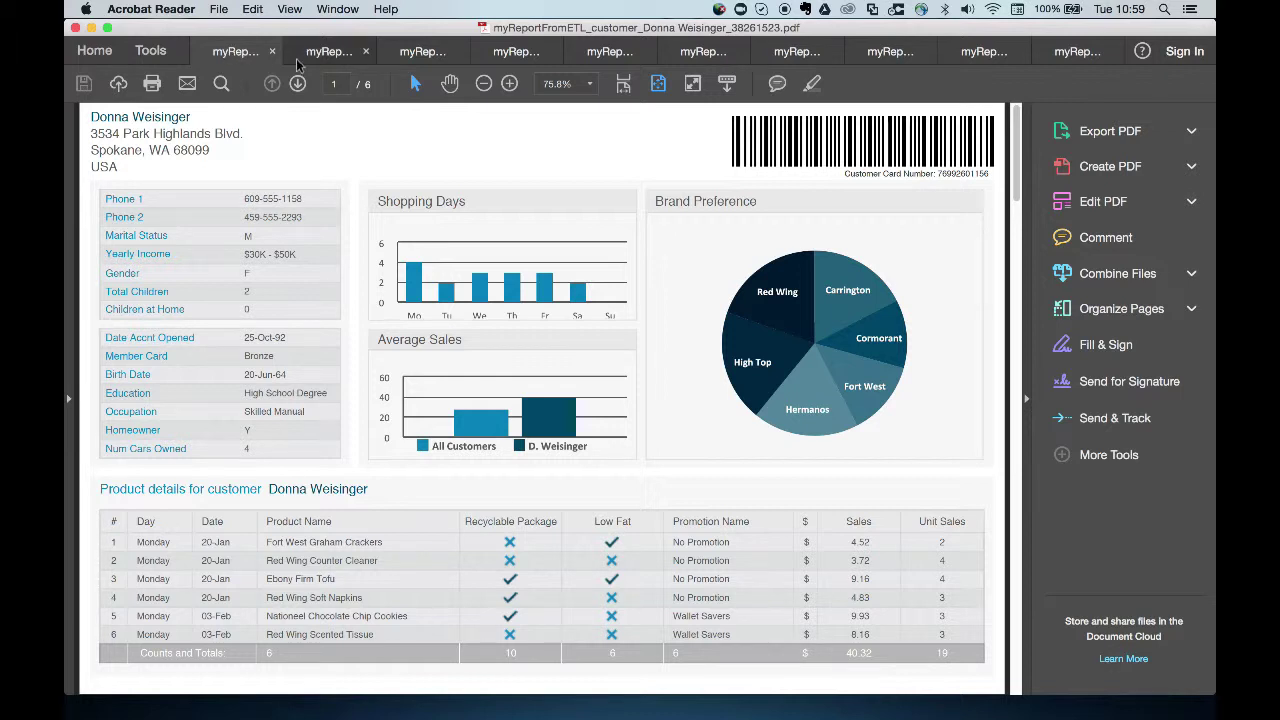
left_click(323, 57)
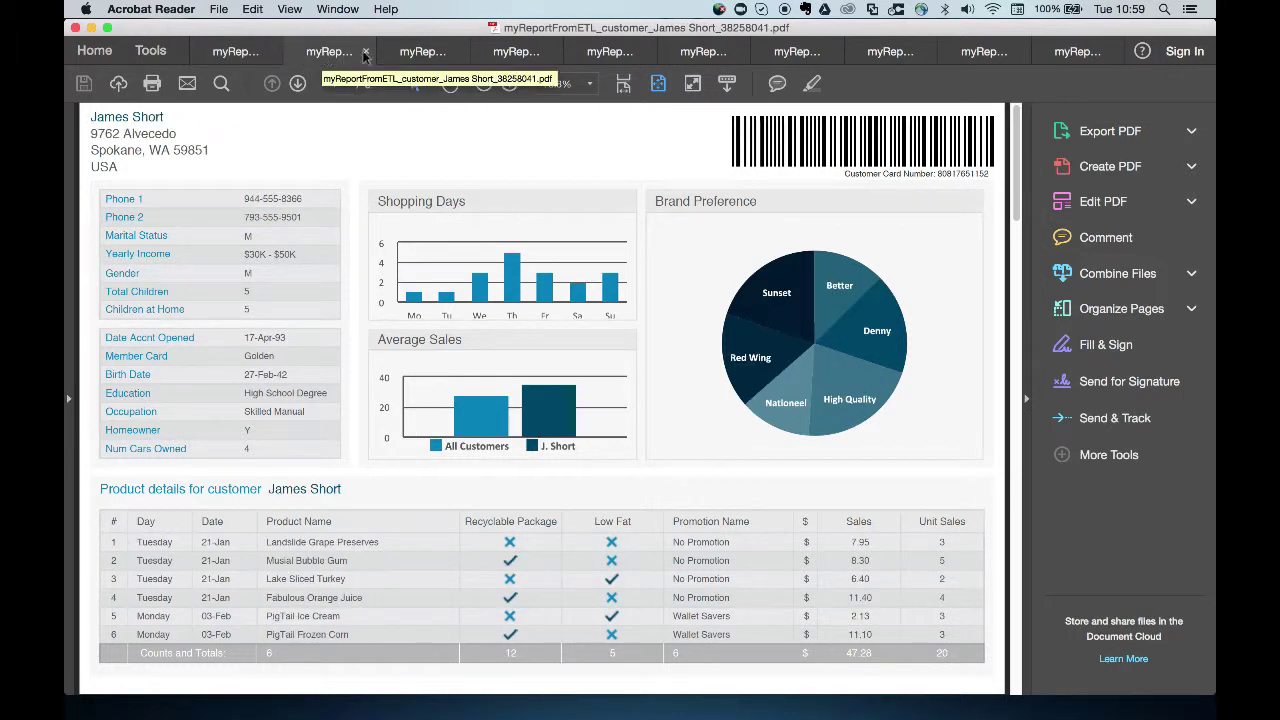
left_click(427, 51)
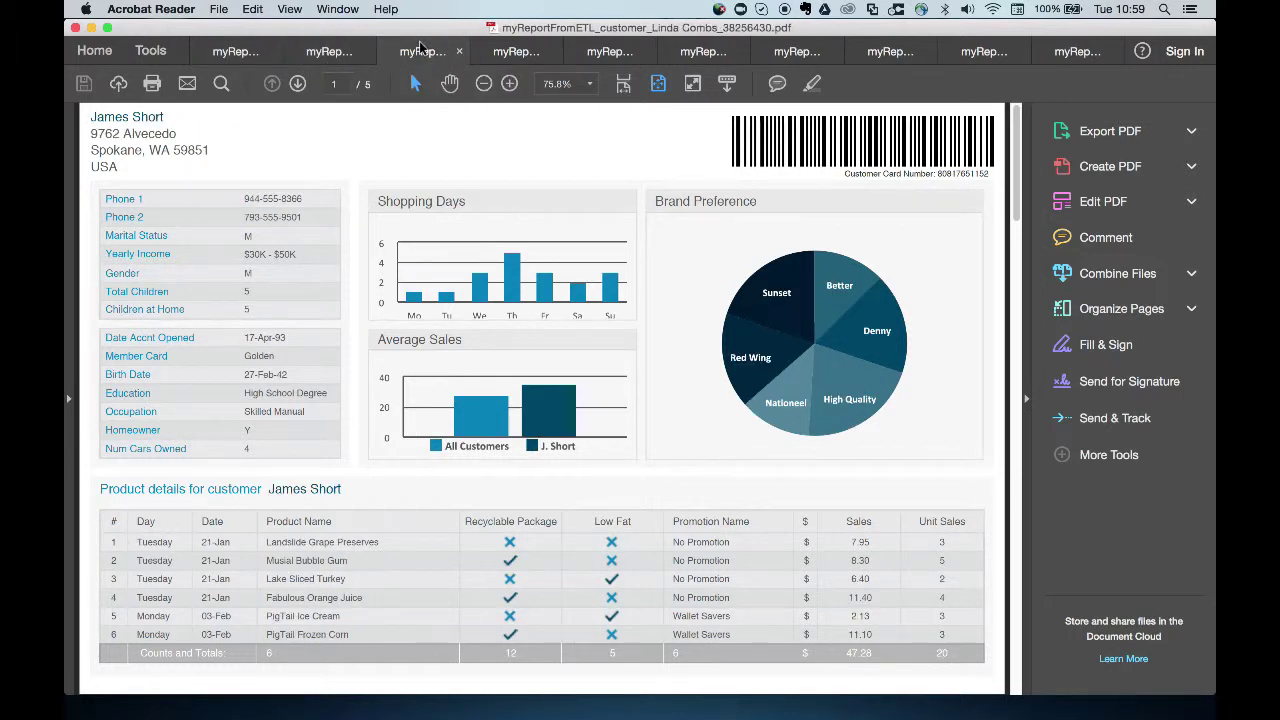
left_click(515, 57)
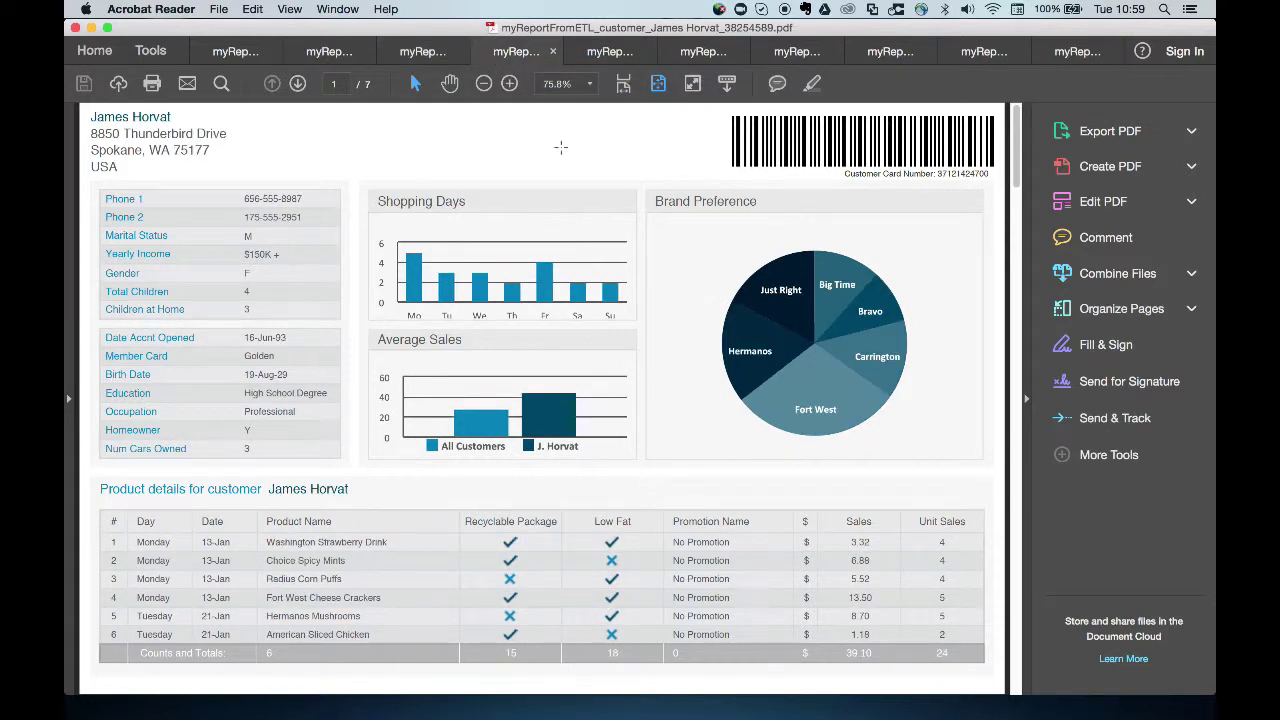
left_click(595, 57)
left_click(690, 56)
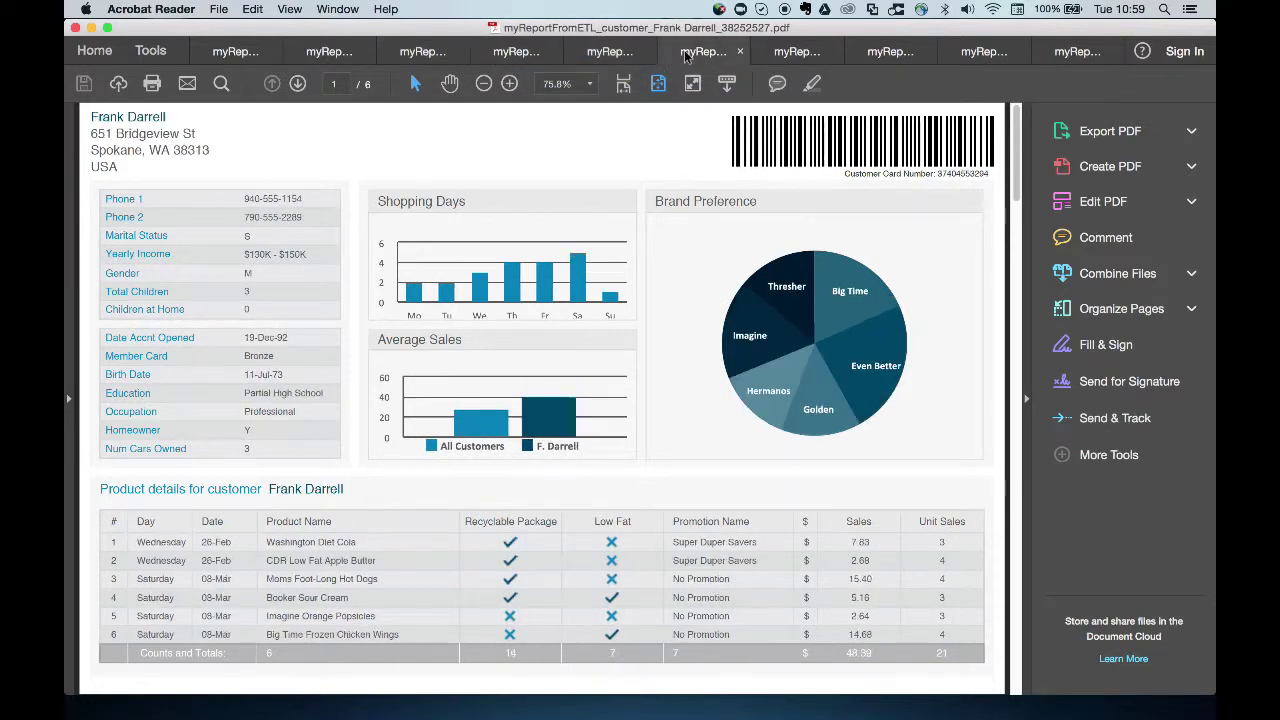
left_click(777, 58)
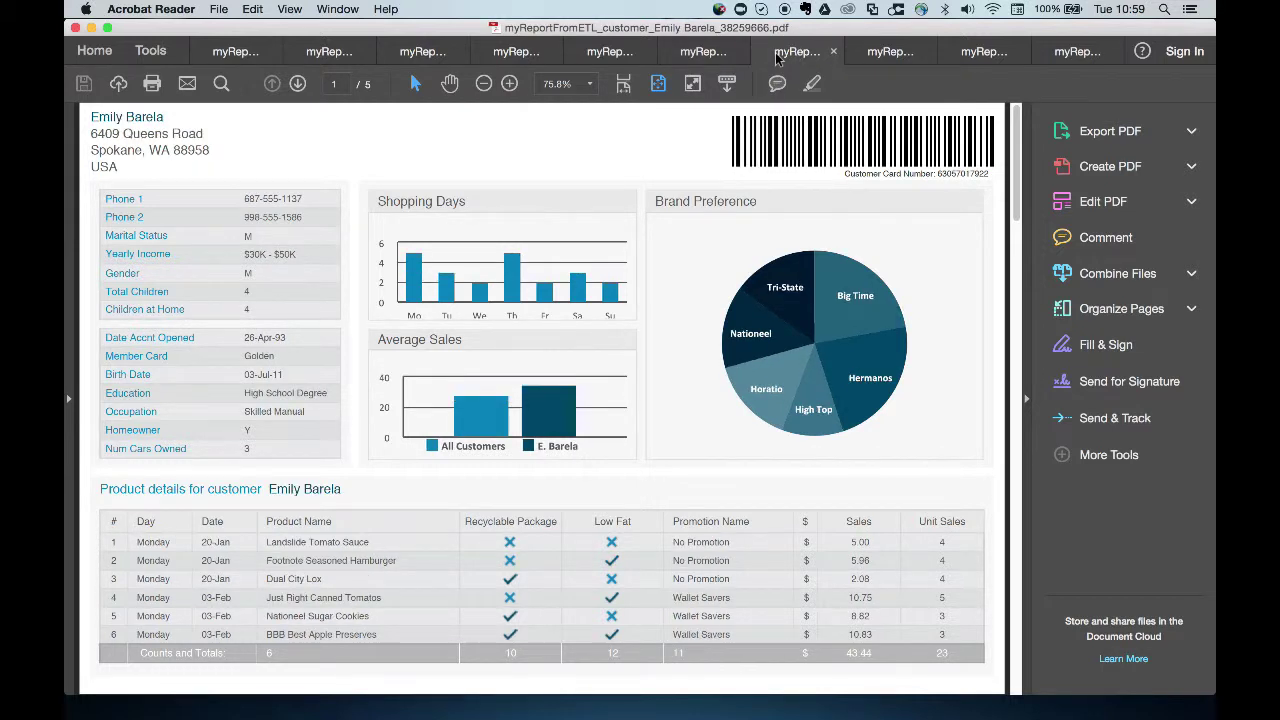
left_click(880, 57)
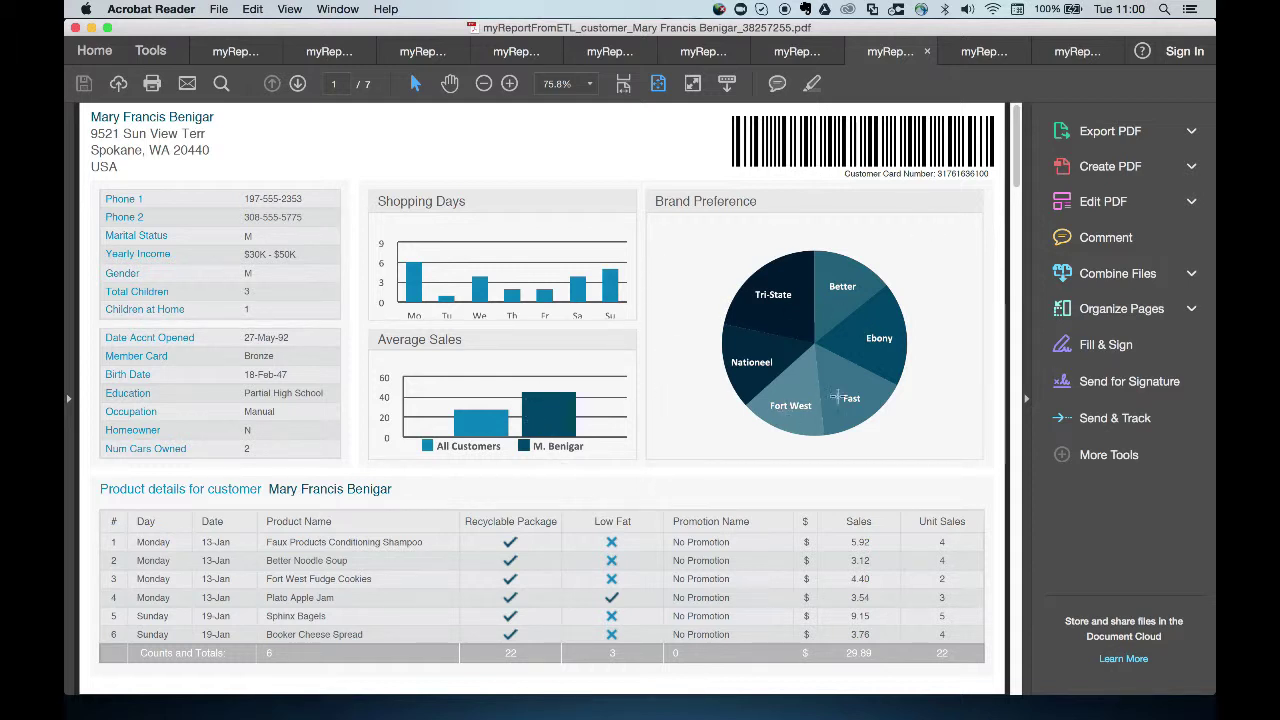
left_click(978, 50)
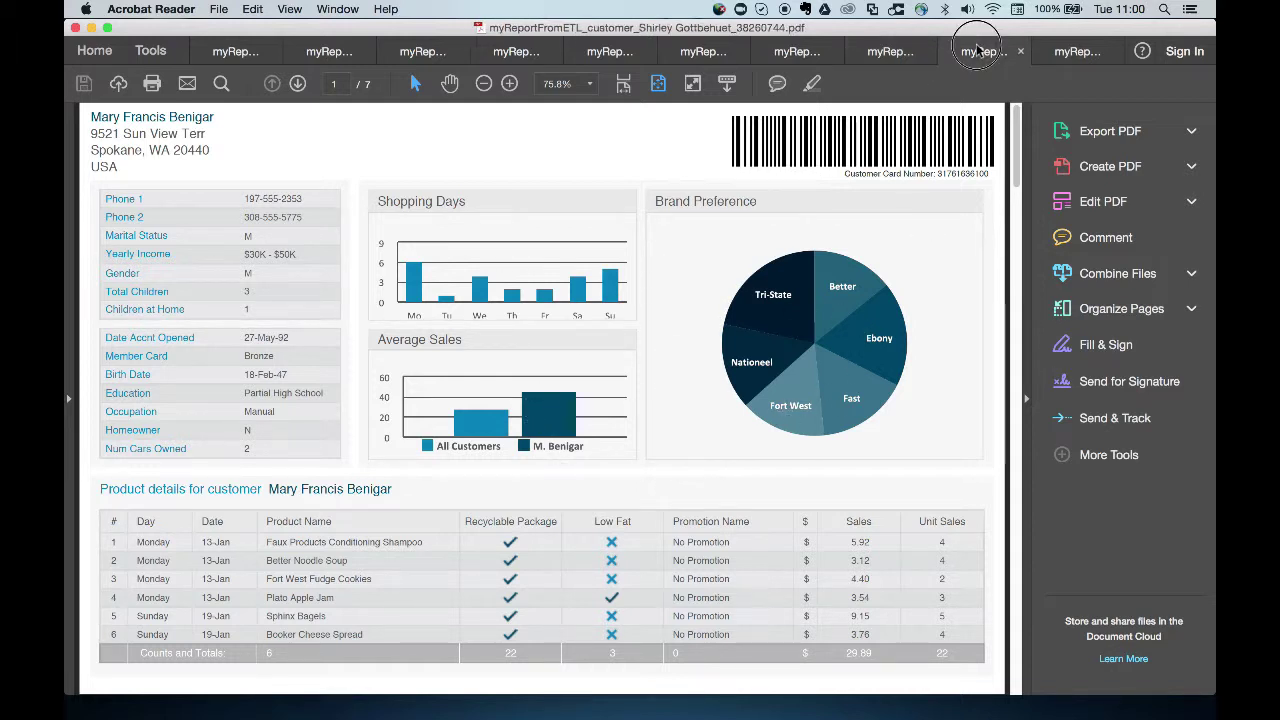
left_click(1078, 52)
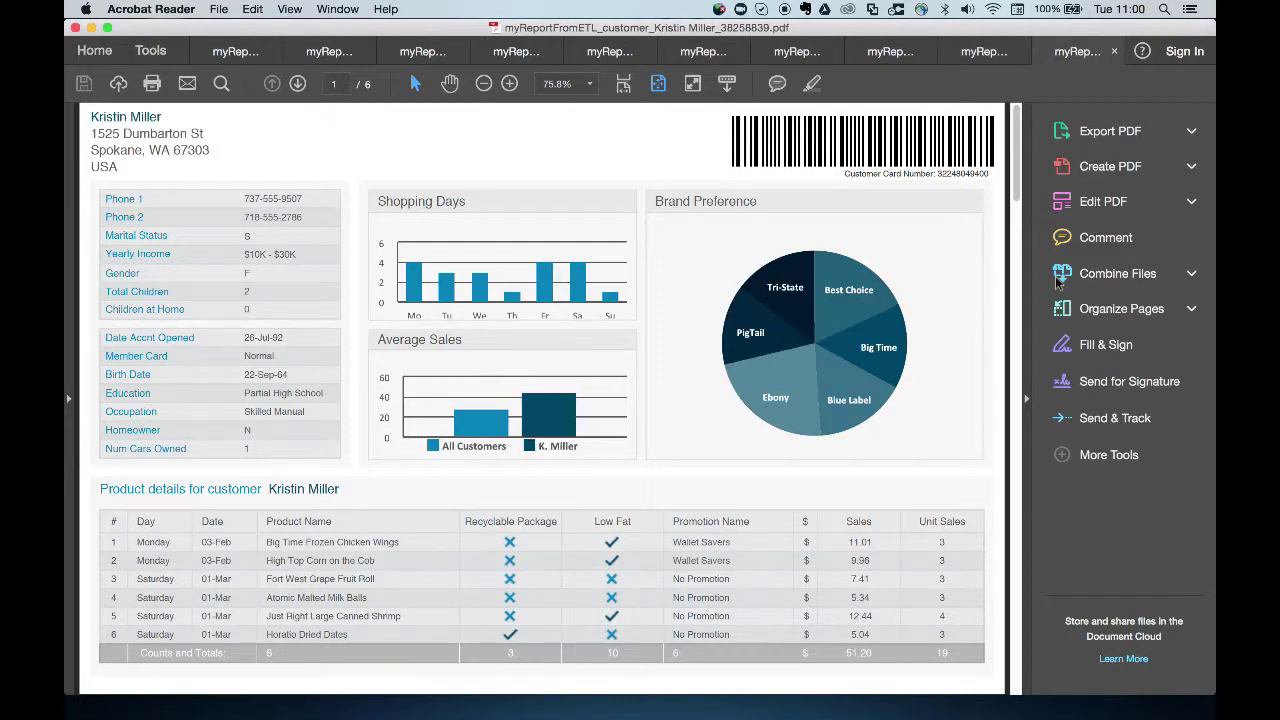
- Switch back to Jaspersoft ETL, find the tSendMail component in the palette and place it below tLogRow_1 in the job
key("ctrl+Right")
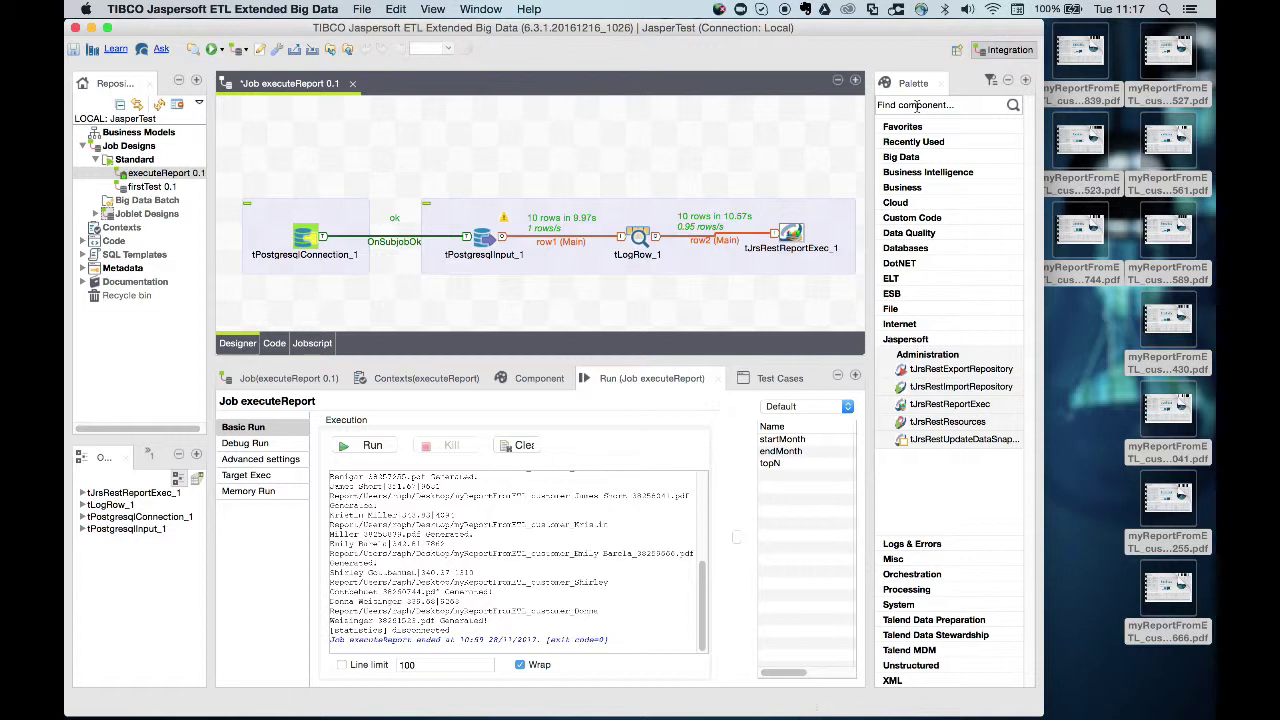
left_click(916, 105)
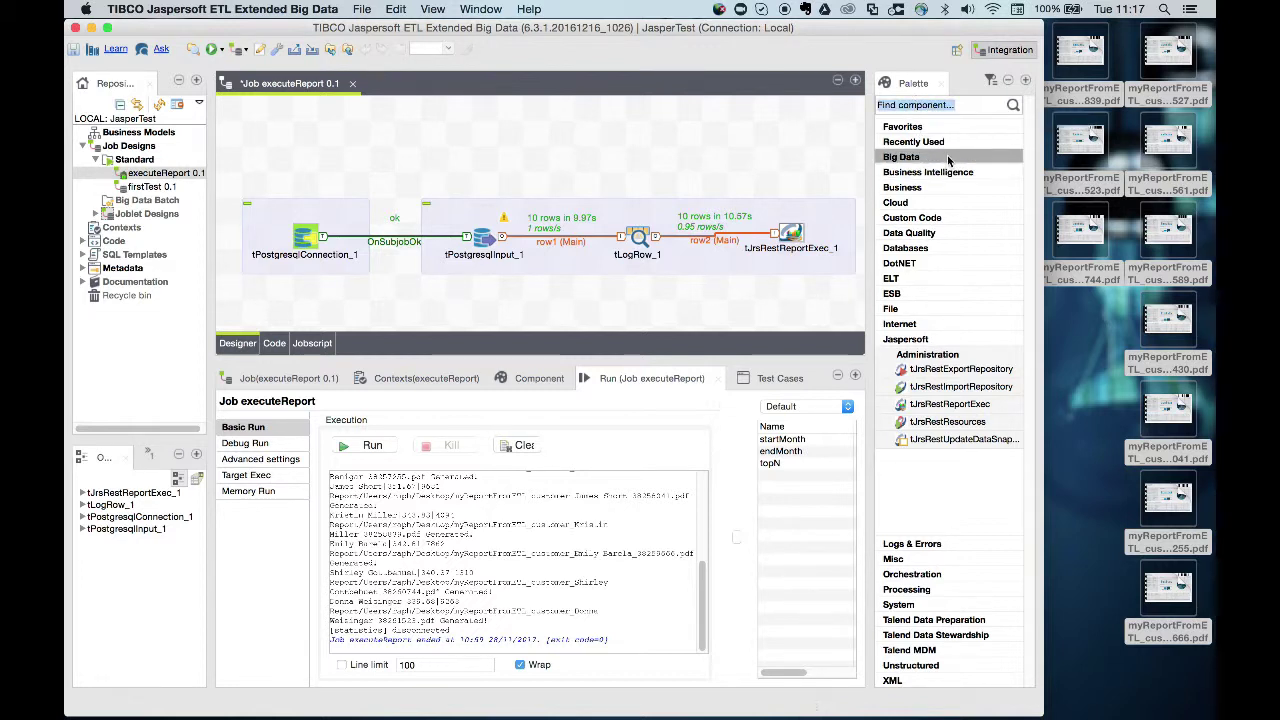
type("tsendMa")
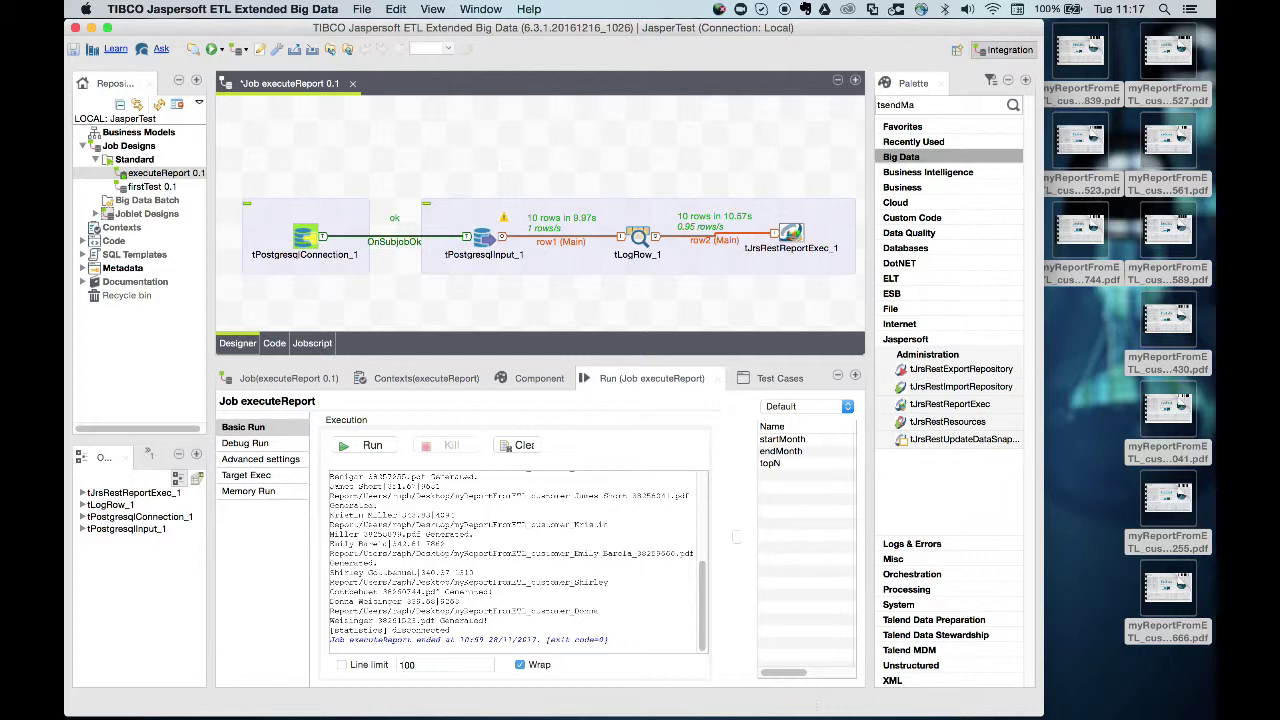
type("il")
key("Return")
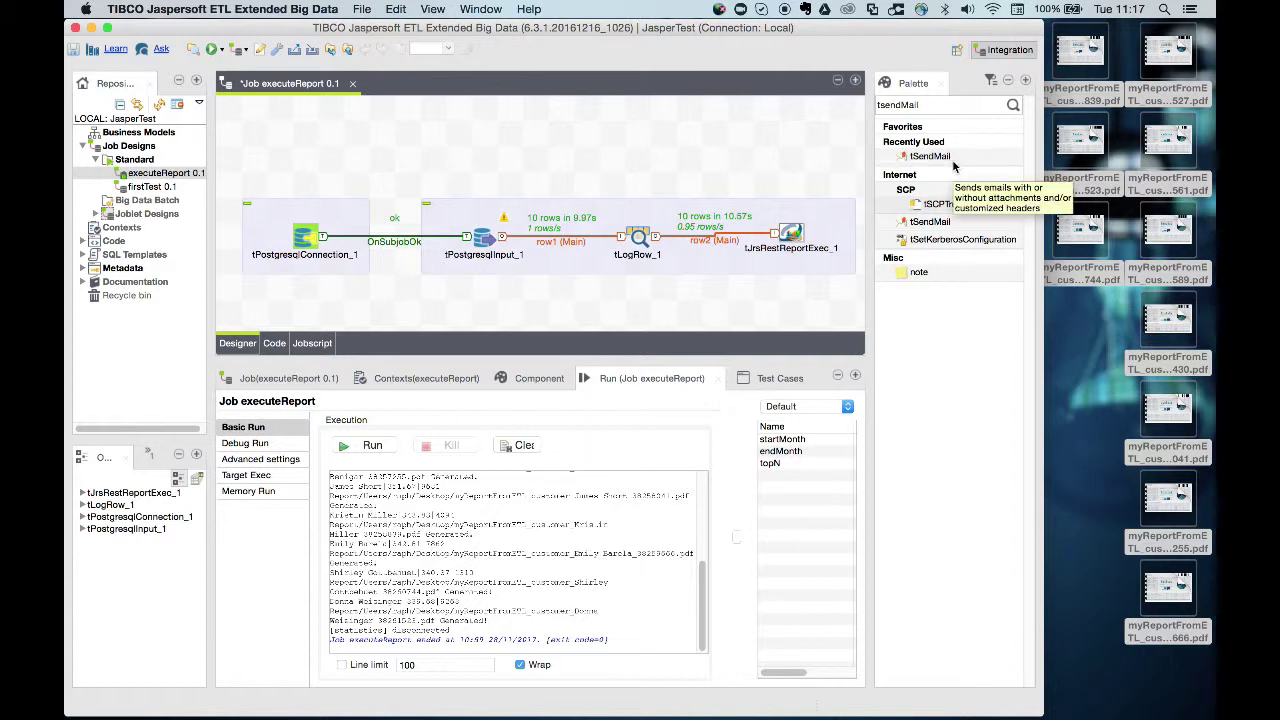
left_click_drag(947, 161, 600, 313)
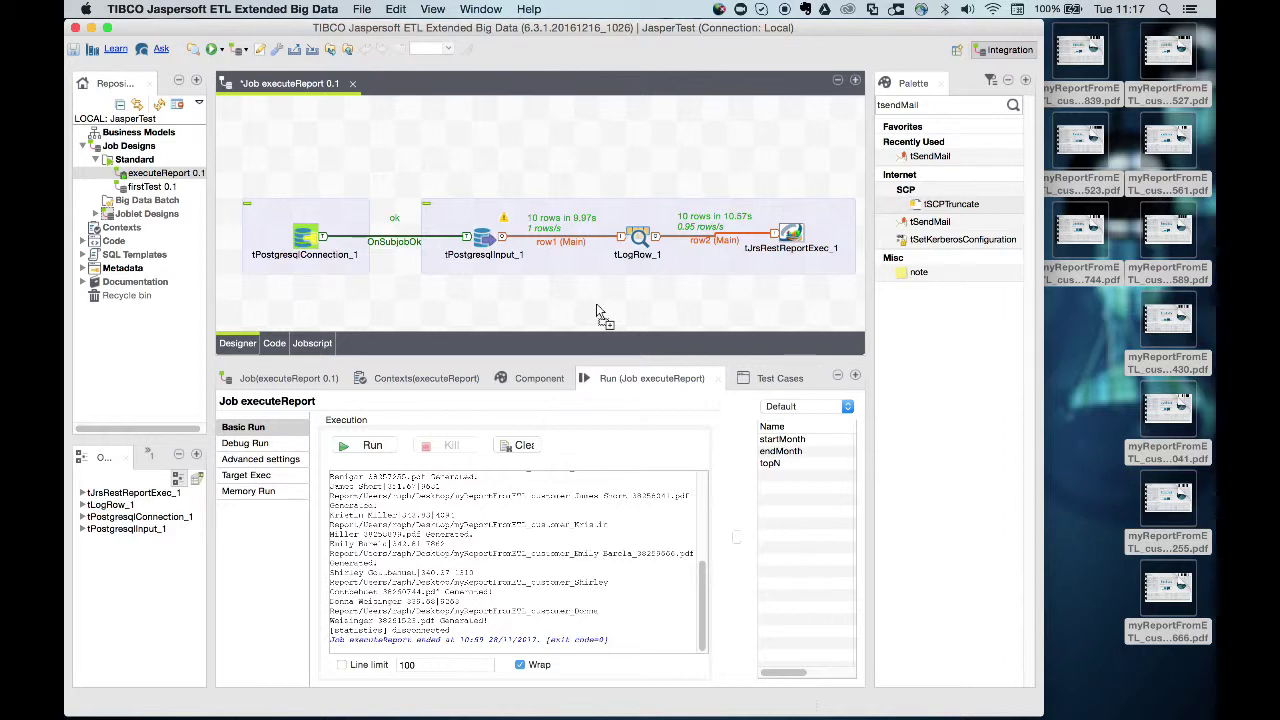
left_click_drag(600, 313, 600, 313)
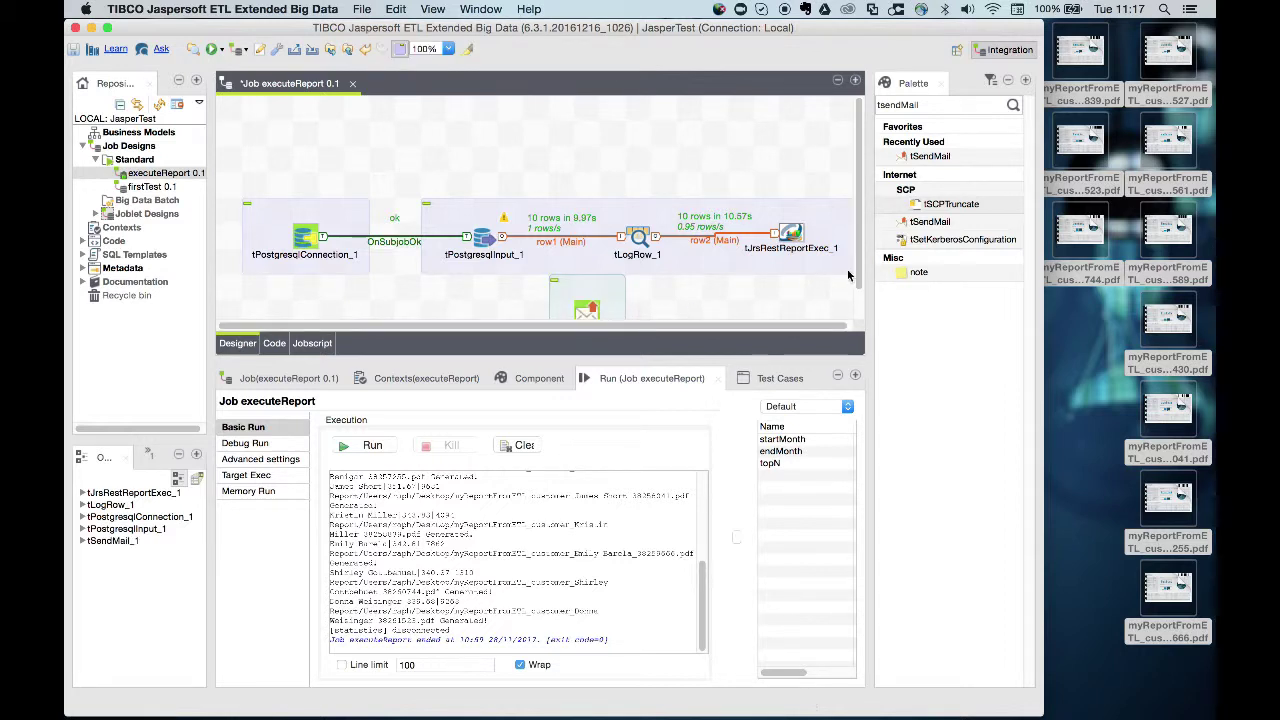
- Open the basic settings of the tSendMail_1 component
scroll(848, 275, "down", 2)
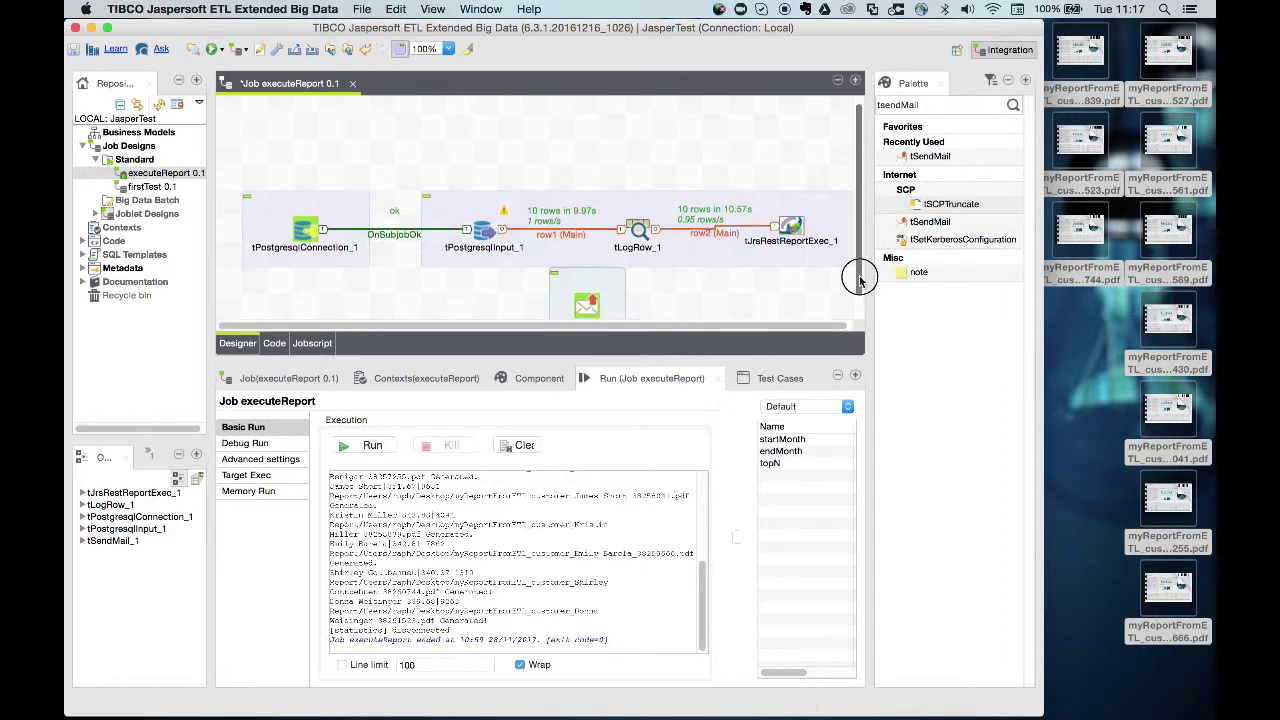
left_click(588, 286)
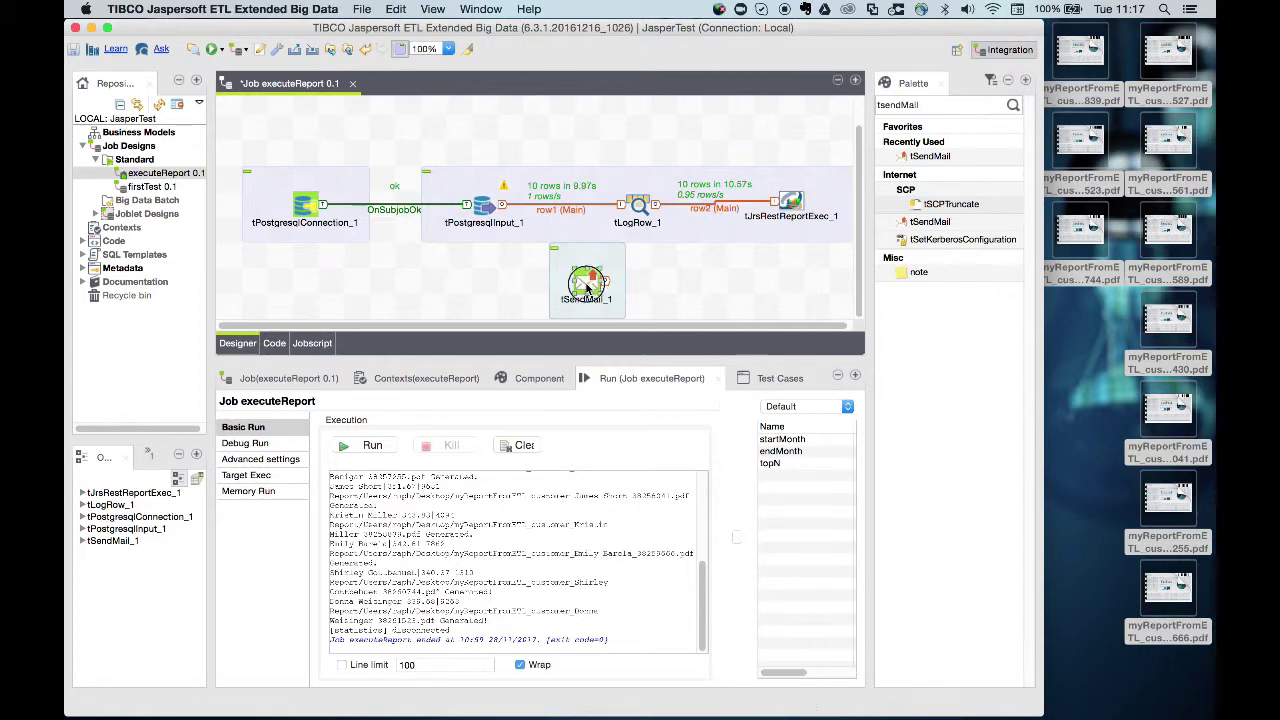
double_click(588, 286)
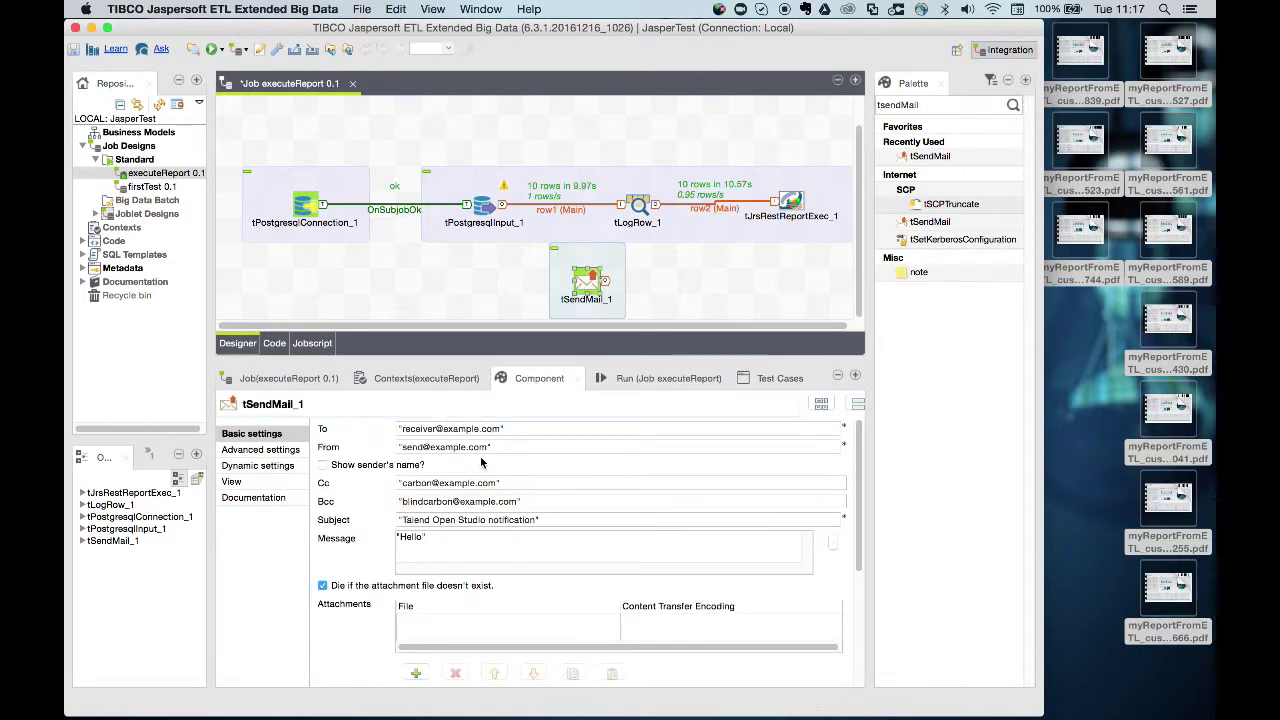